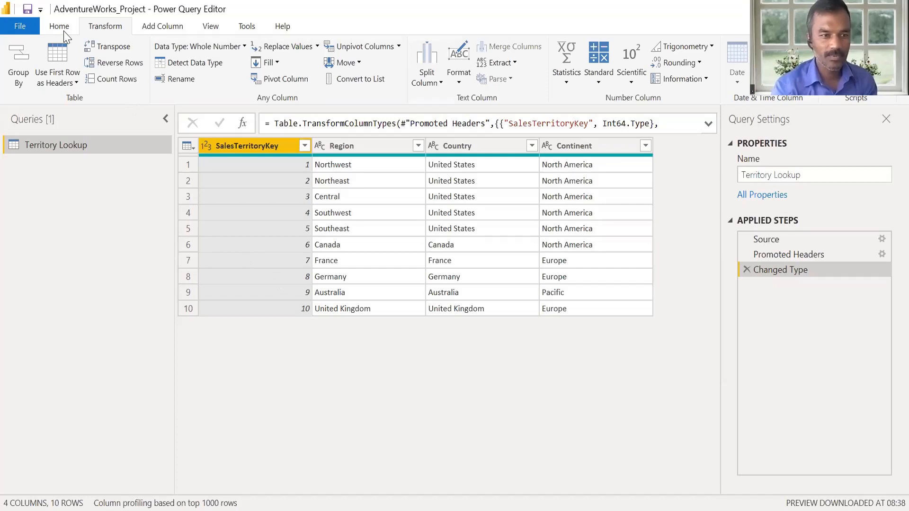
Import AdventureWorks Product Lookup.csv as a new Text/CSV query, with the comma delimiter and type detection based on the first 200 rows
click(63, 30)
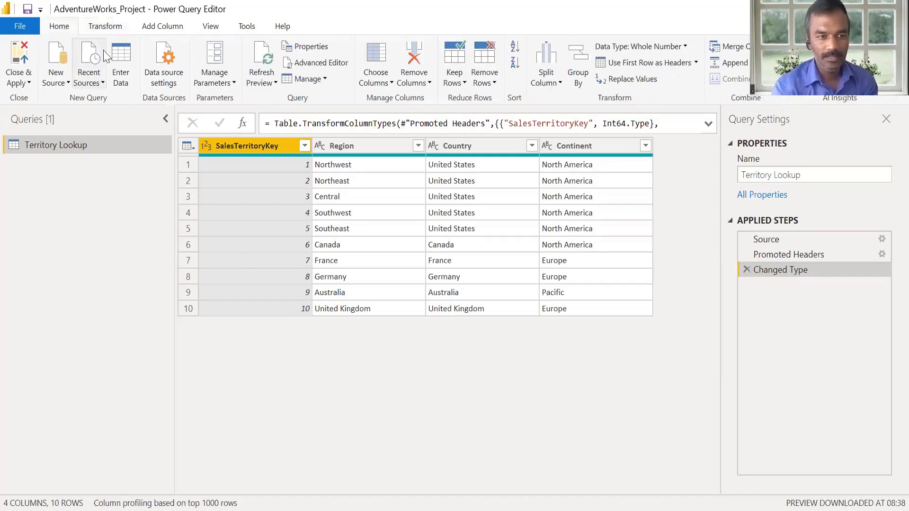
click(65, 88)
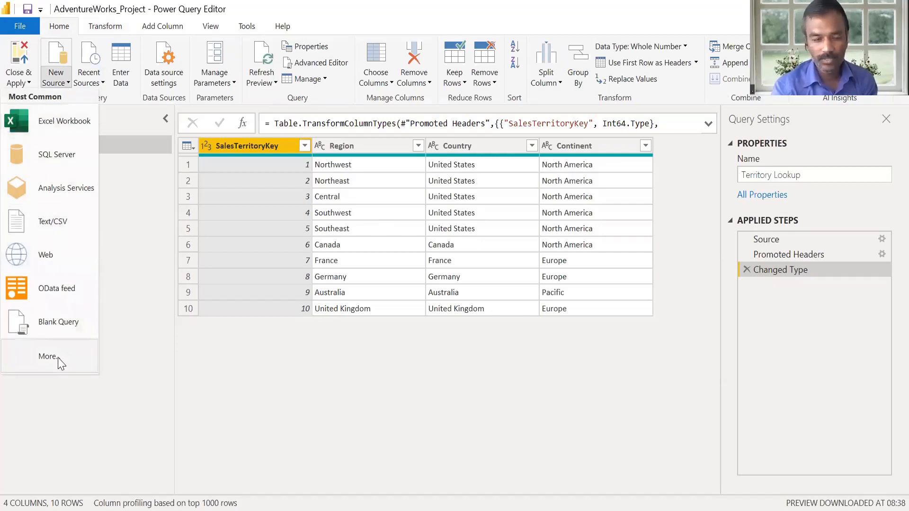
click(361, 163)
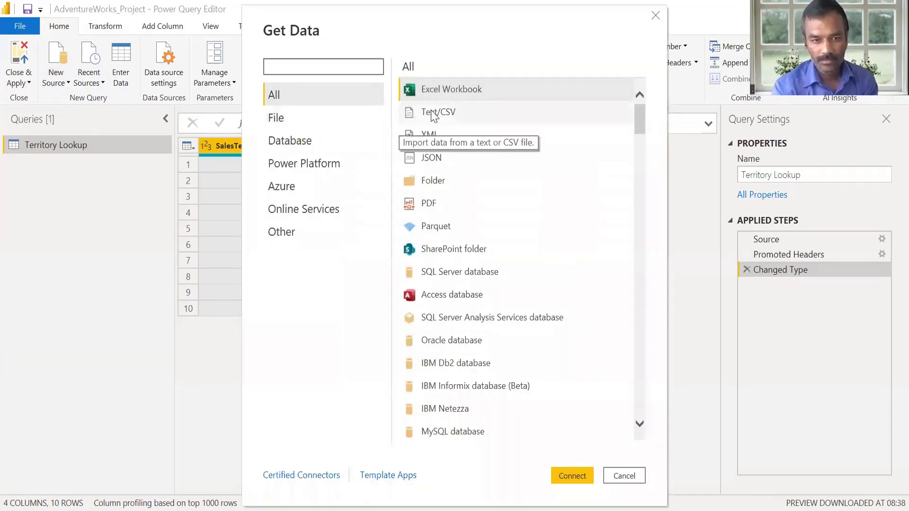
click(433, 115)
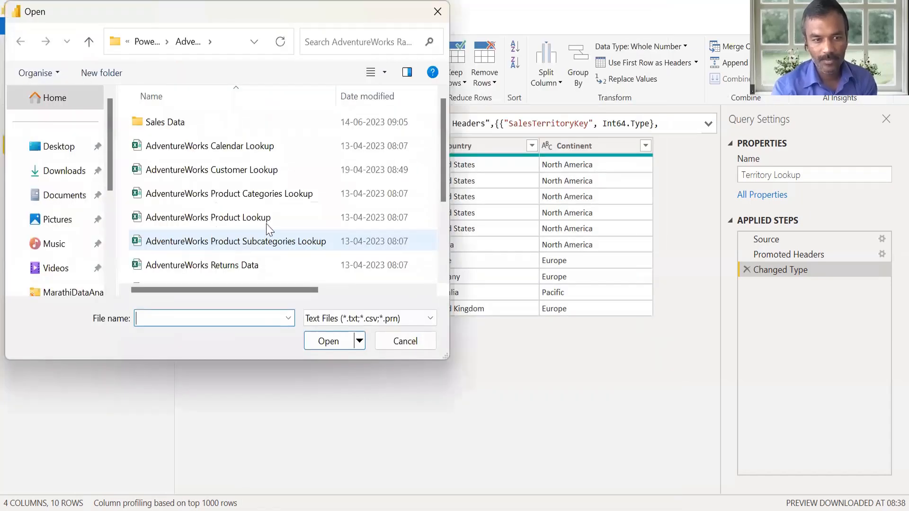
click(269, 227)
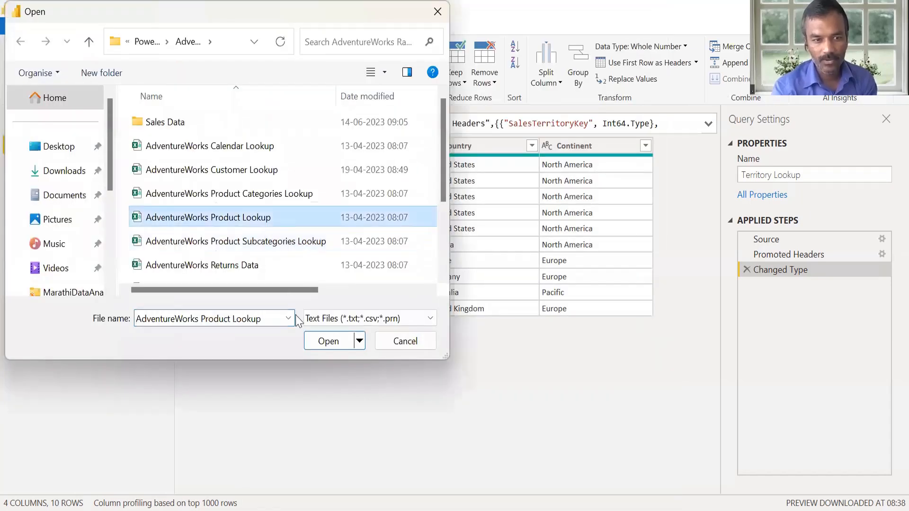
click(324, 342)
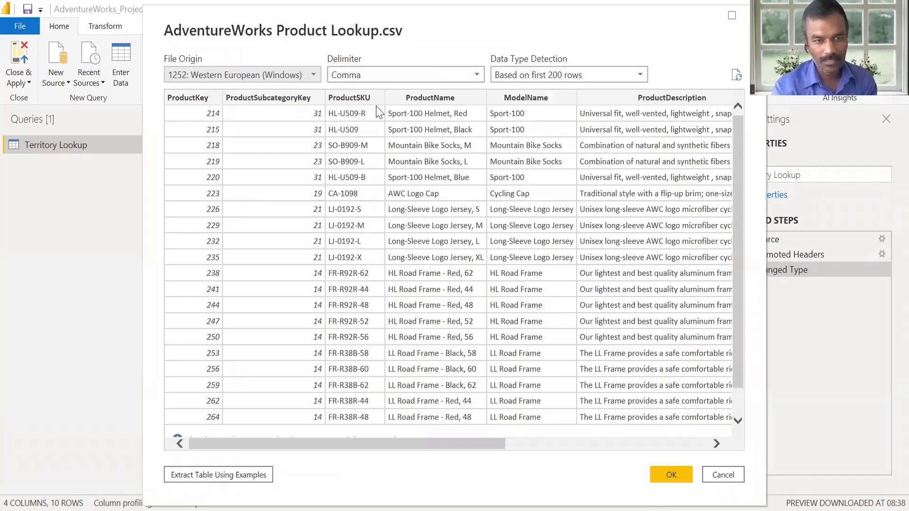
click(671, 477)
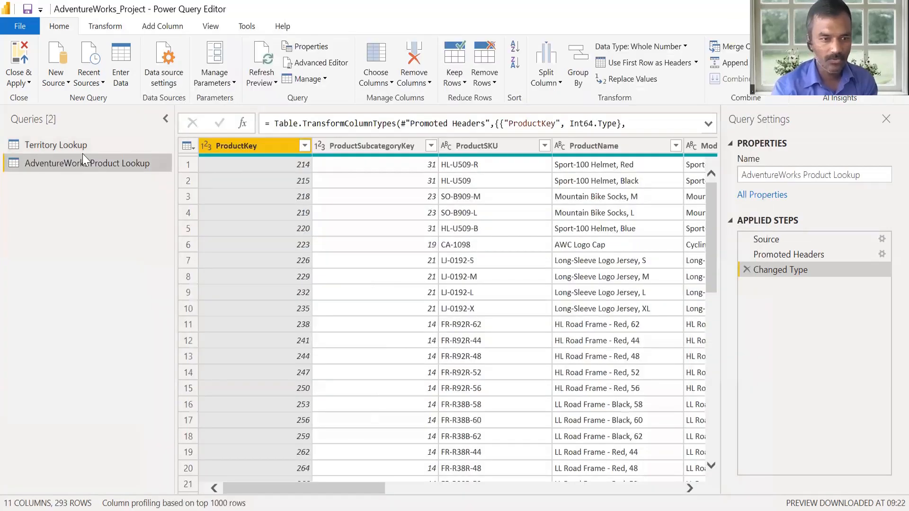
Rename the AdventureWorks Product Lookup query to Product Lookup
click(77, 144)
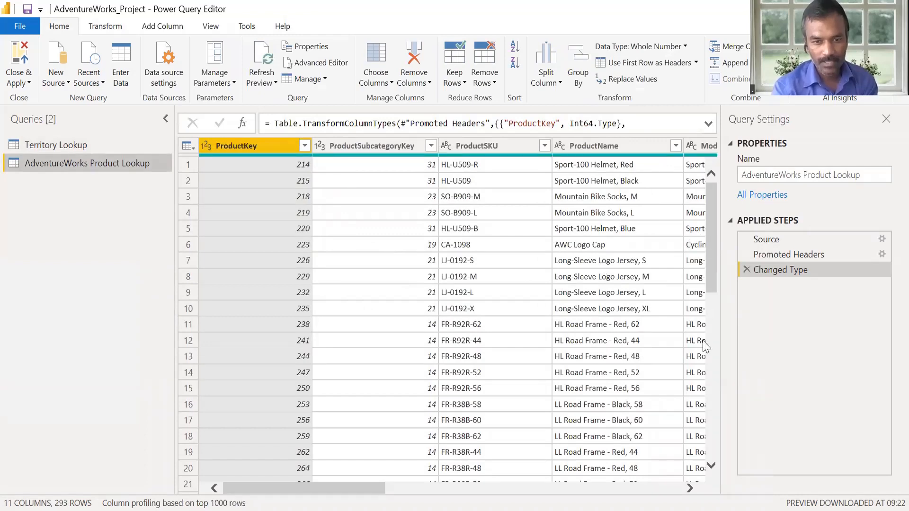
scroll(700, 294, down, 5)
scroll(708, 190, up, 5)
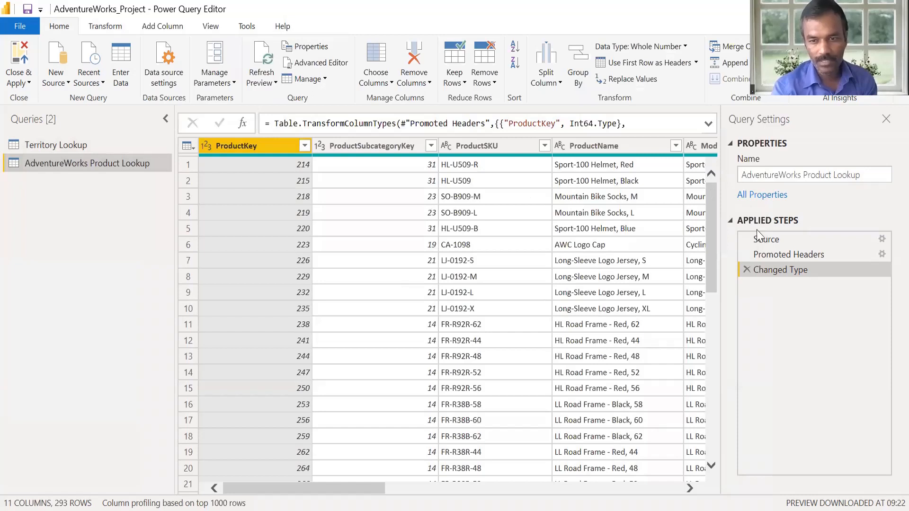
double_click(789, 176)
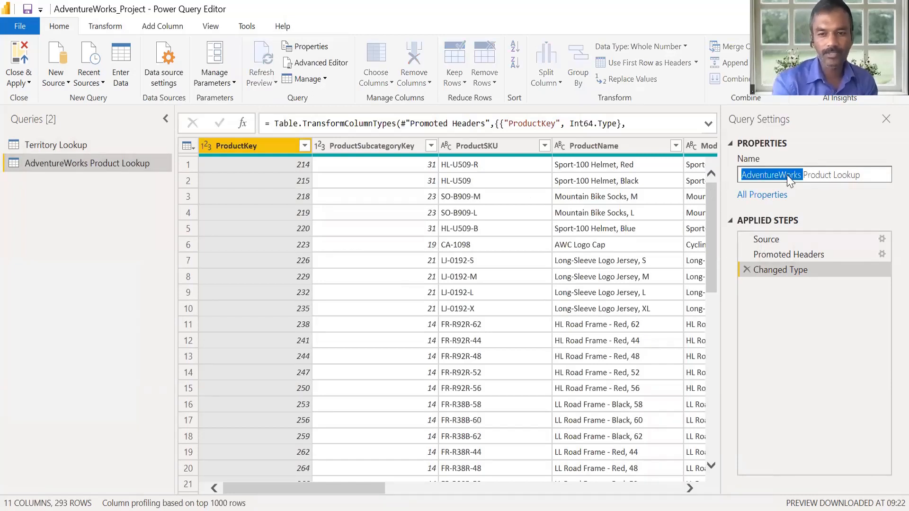
key(Delete)
key(Return)
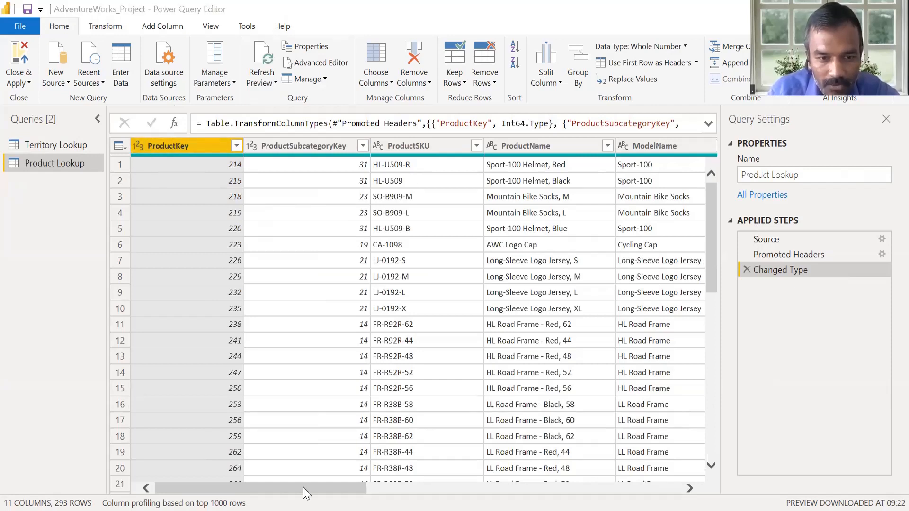
Examine the Product Lookup columns and their sample values, from ProductKey across to ProductPrice
drag(305, 492, 140, 492)
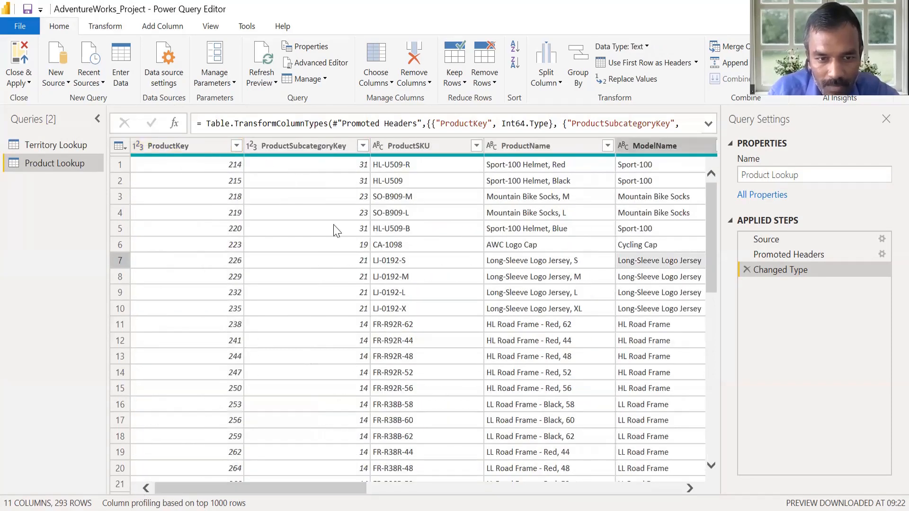
click(331, 291)
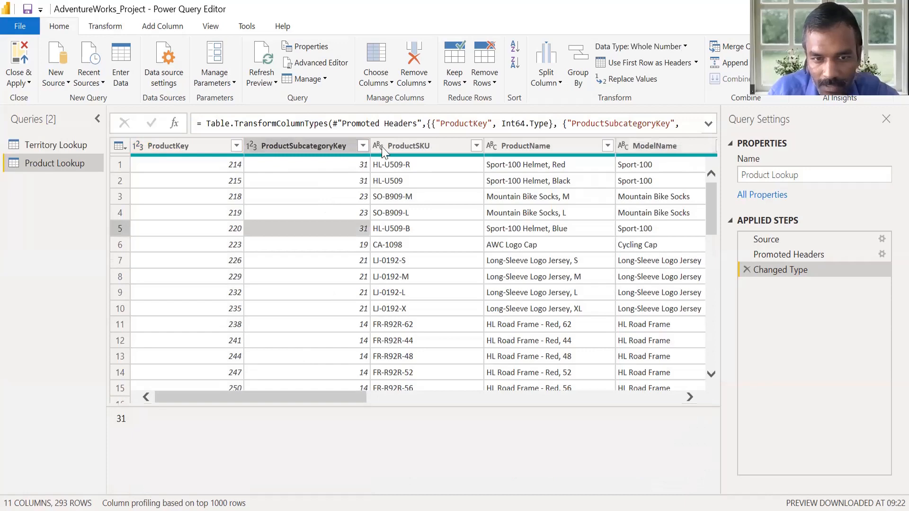
click(391, 197)
click(497, 183)
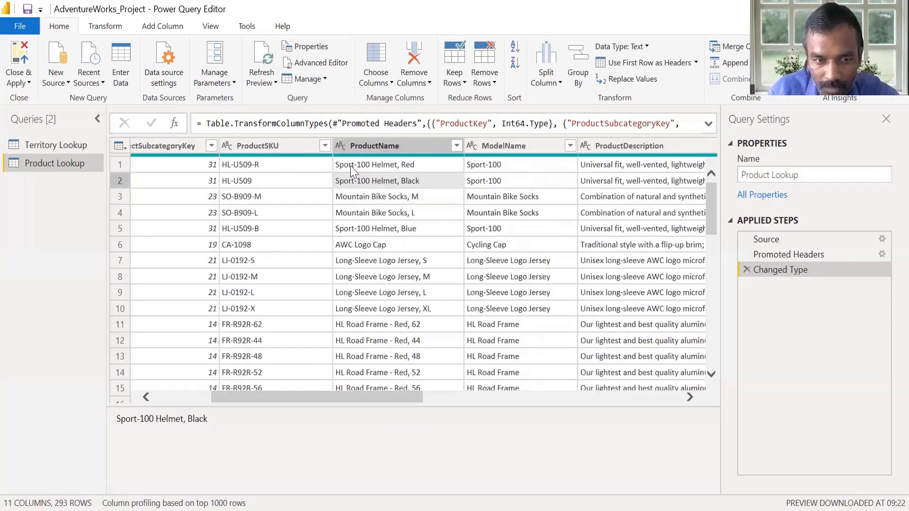
key(Up)
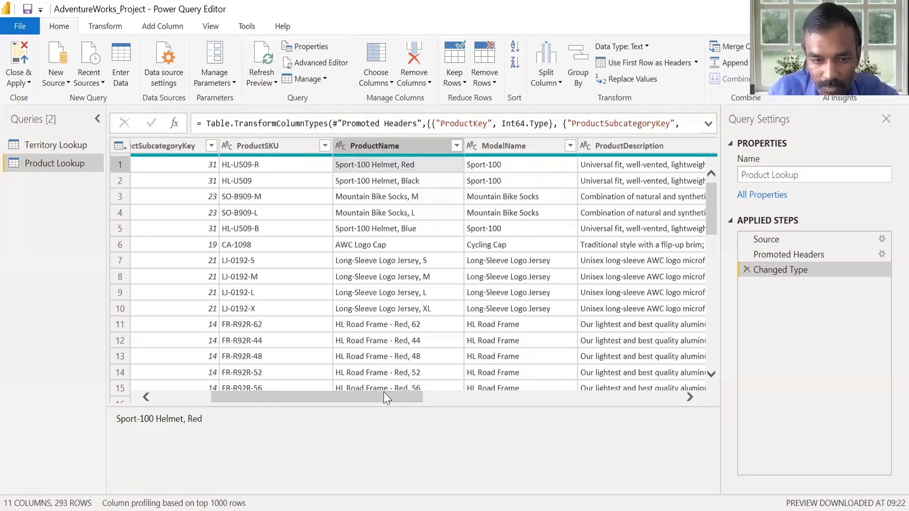
click(616, 197)
drag(464, 397, 557, 397)
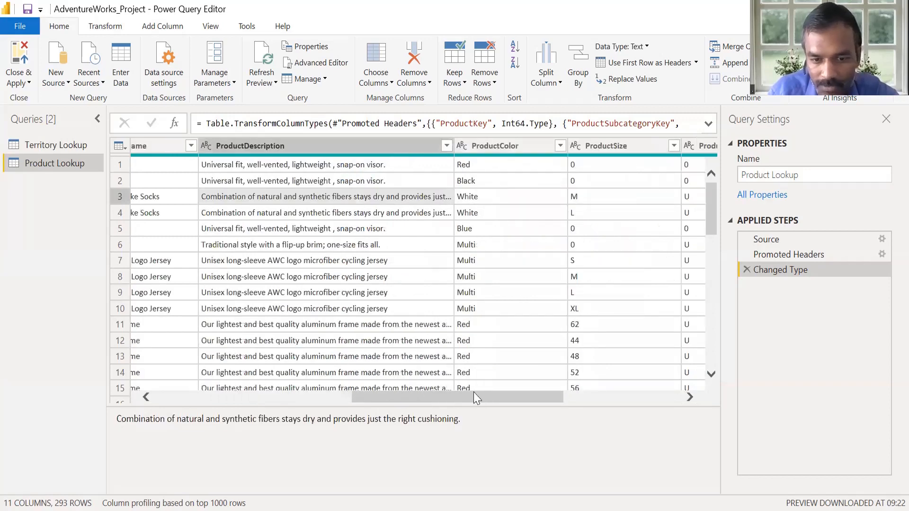
click(609, 398)
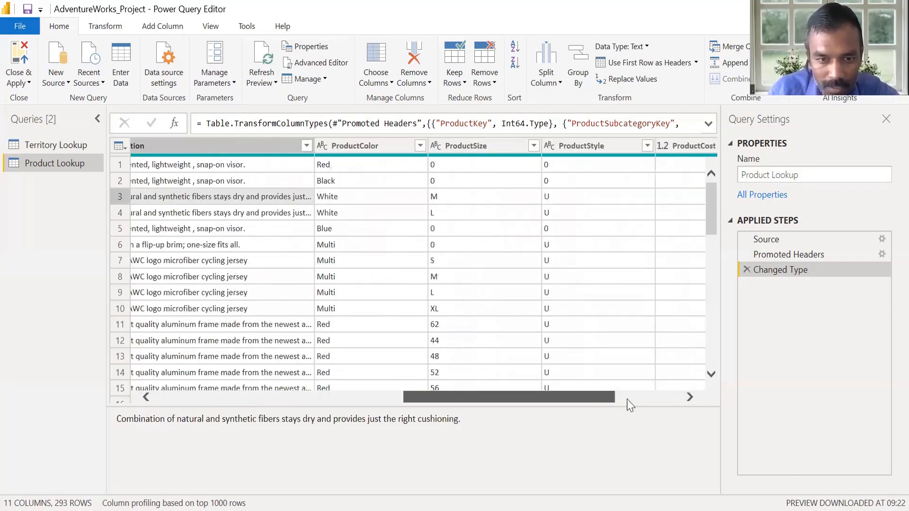
click(615, 398)
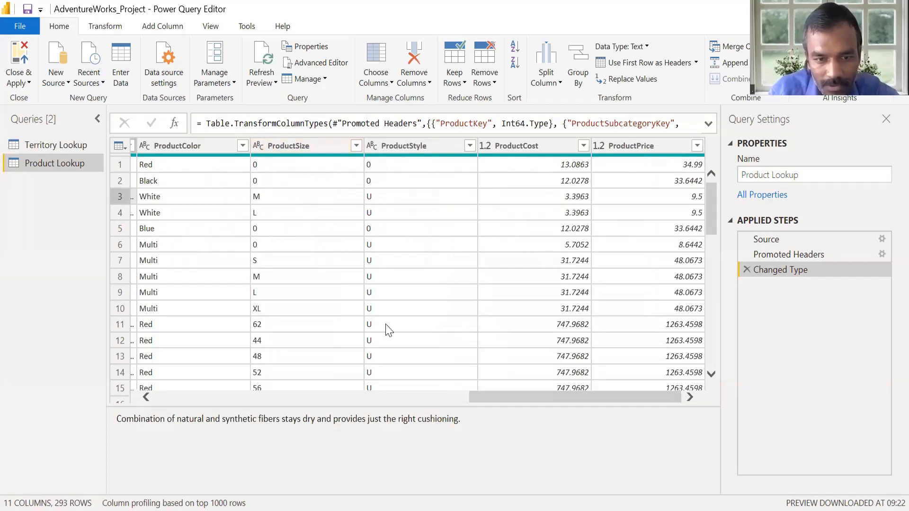
drag(710, 224, 629, 177)
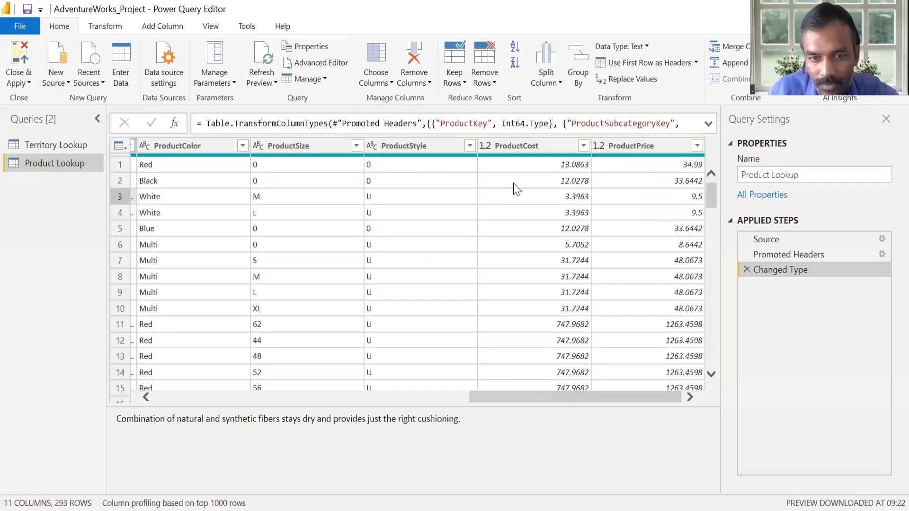
Check the data types assigned to the ProductCost and ProductPrice columns
click(644, 143)
click(534, 146)
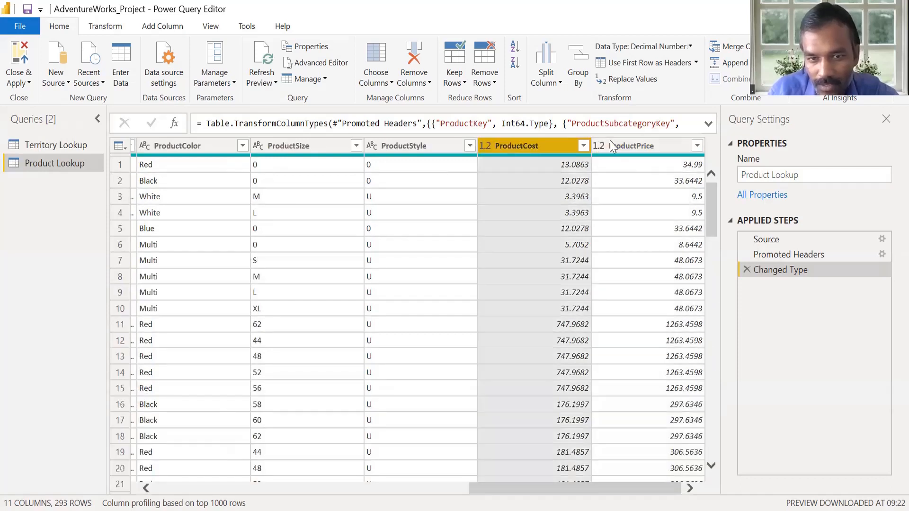
click(486, 146)
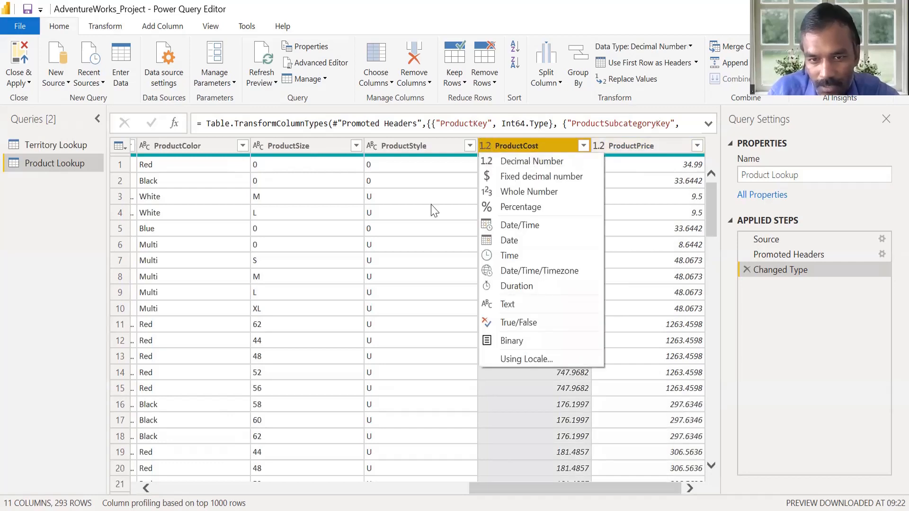
click(502, 162)
click(632, 146)
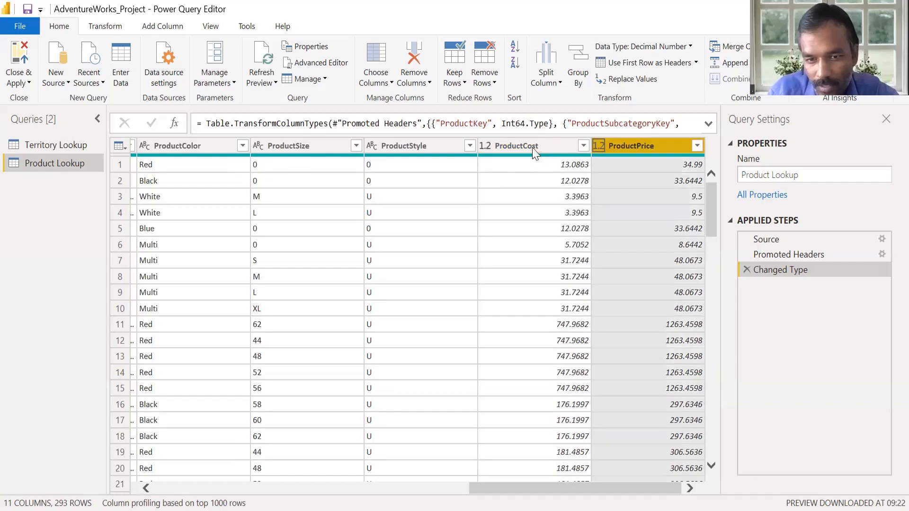
click(534, 151)
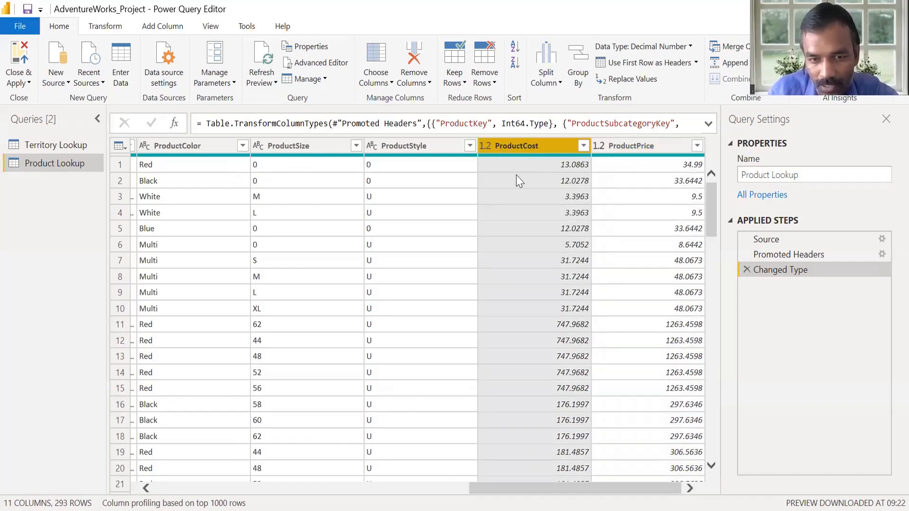
Change the ProductCost column's data type to Fixed decimal number, adding the conversion as a separate step
click(484, 146)
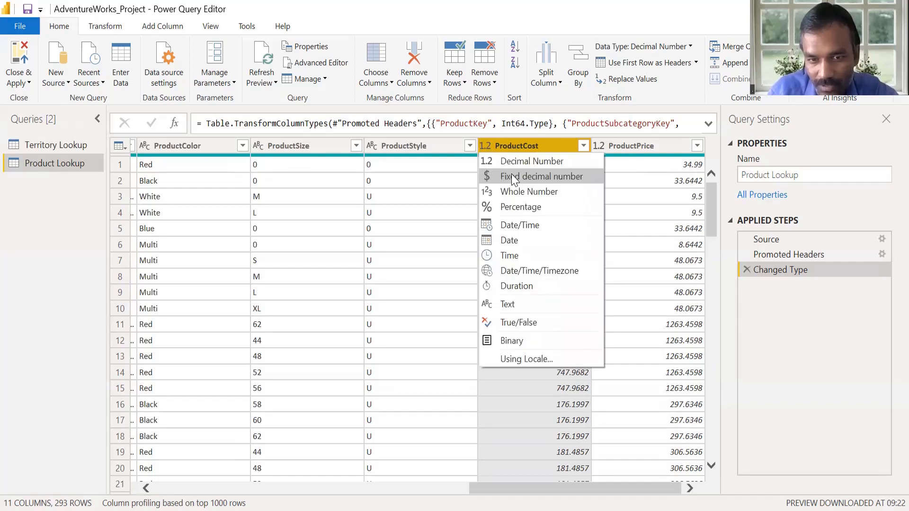
click(437, 171)
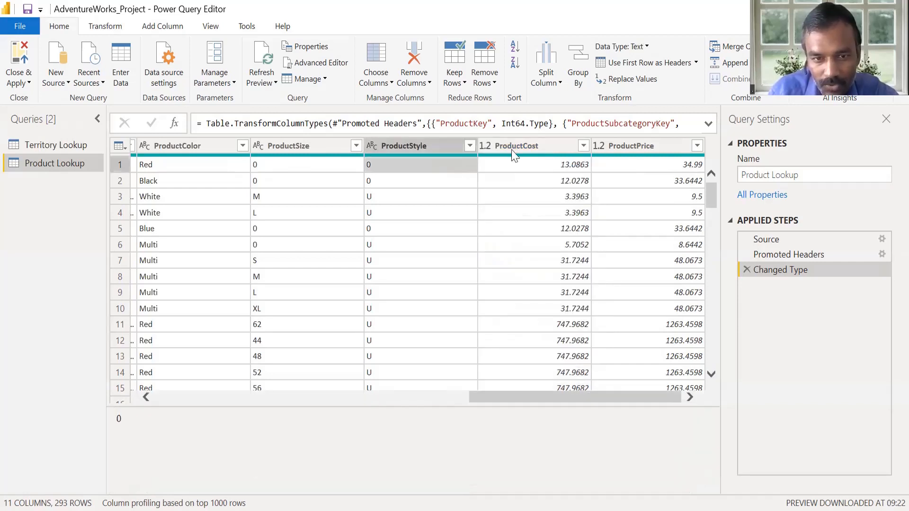
click(480, 144)
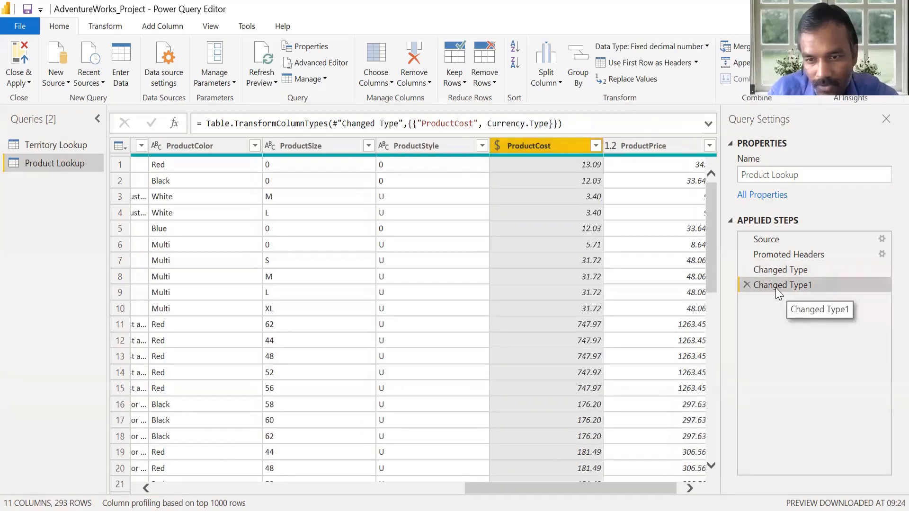
Rename the applied step Changed Type1 to Changed Currency
right_click(777, 293)
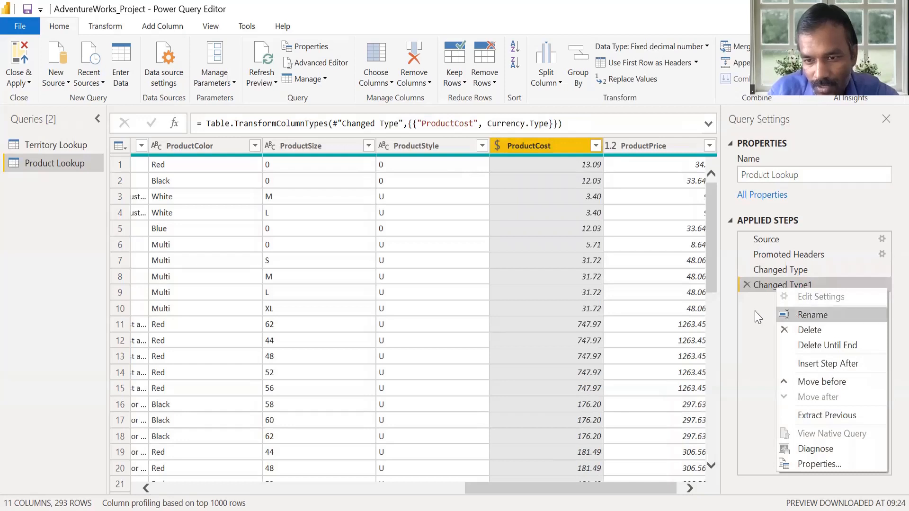
click(805, 316)
text(Changed )
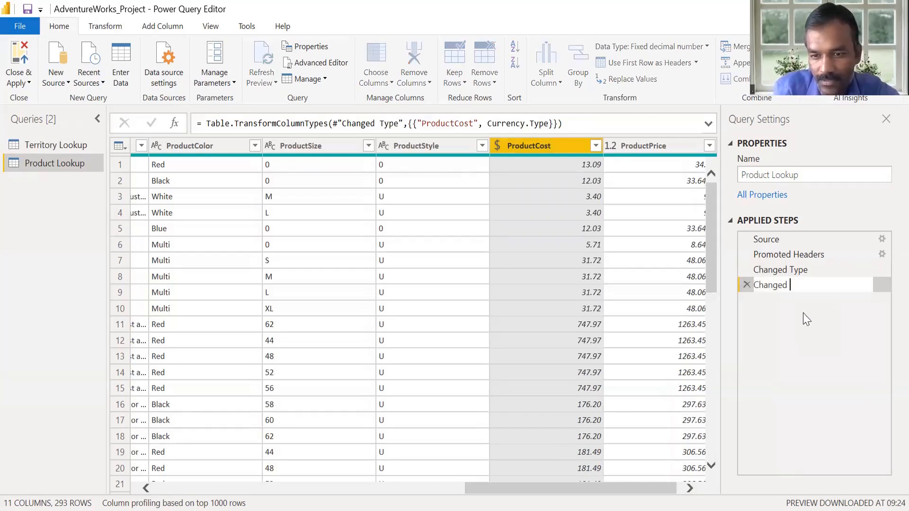
text(Currency)
key(Return)
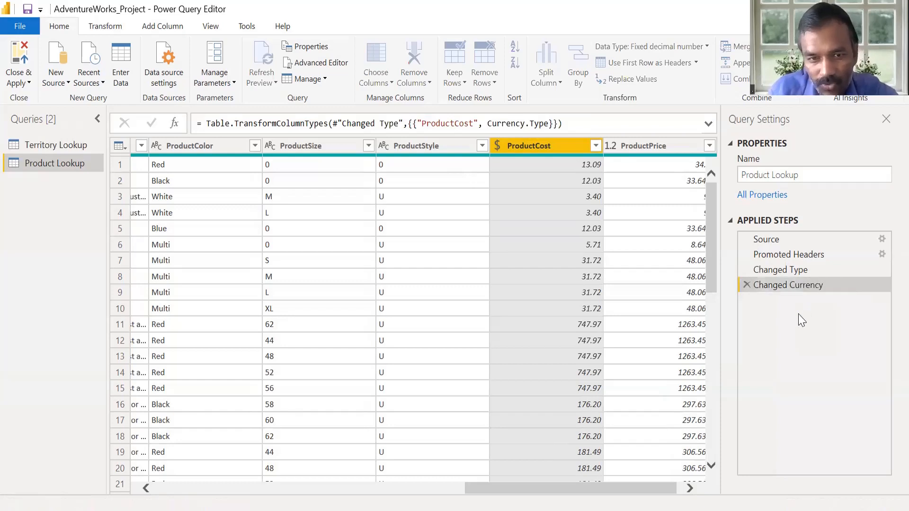
Delete the Changed Currency applied step from the Product Lookup query
click(638, 143)
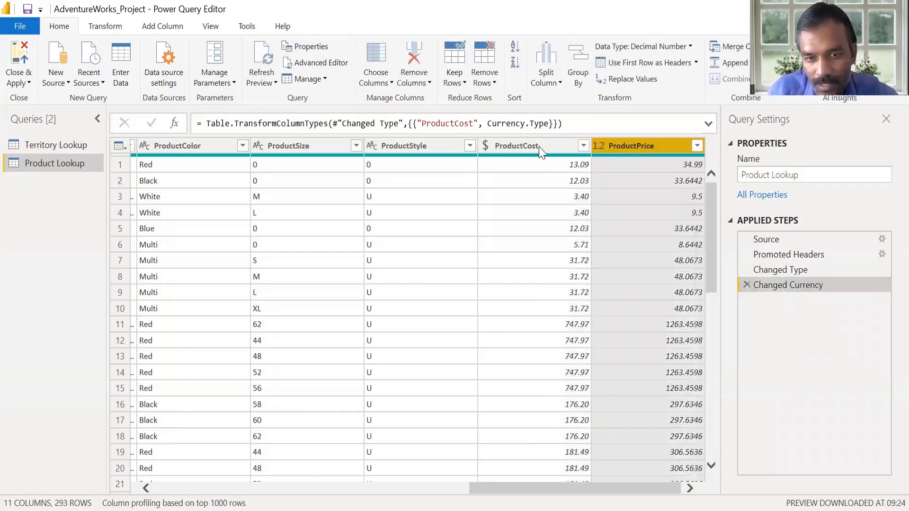
click(529, 185)
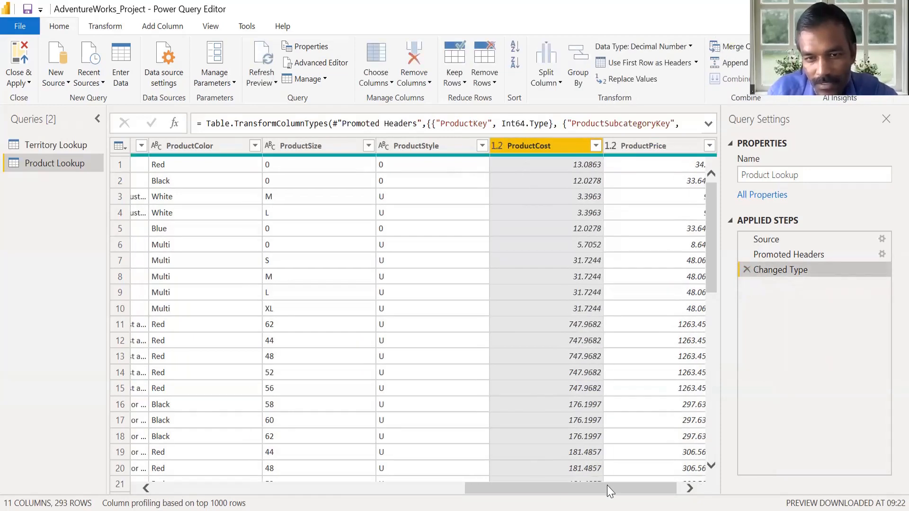
Change the data type of ProductCost and ProductPrice together to Fixed decimal number, adding the conversion as a new step
ctrl+click(626, 145)
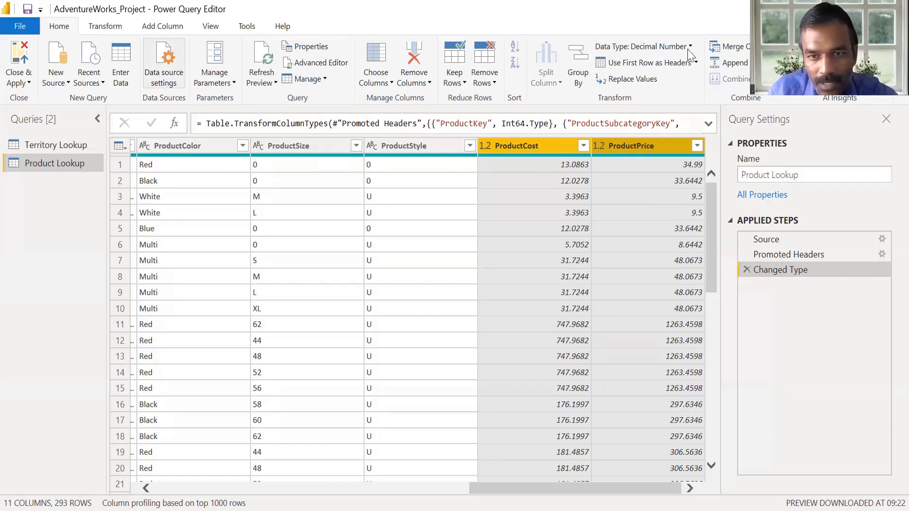
click(673, 88)
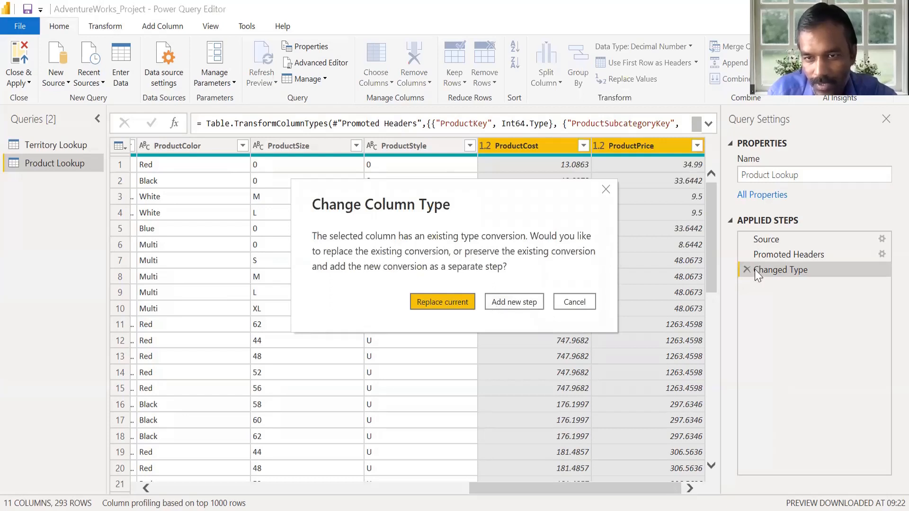
click(518, 302)
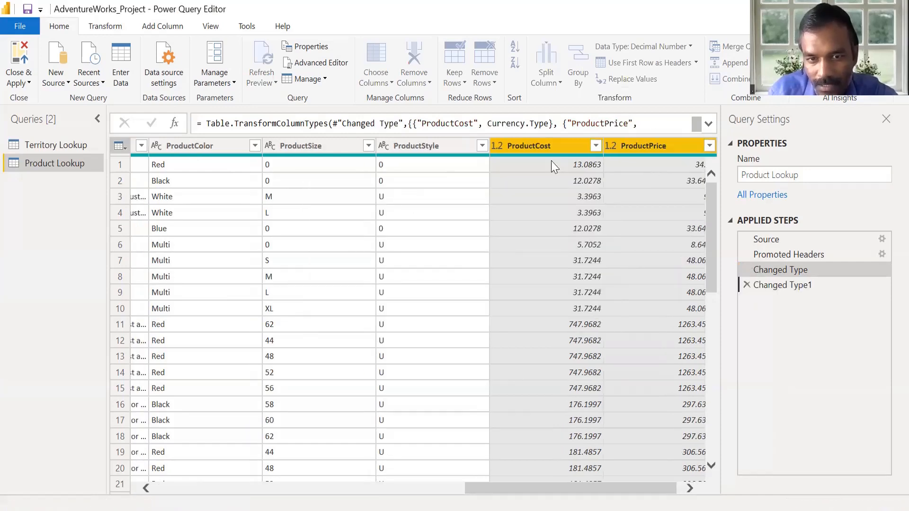
click(486, 146)
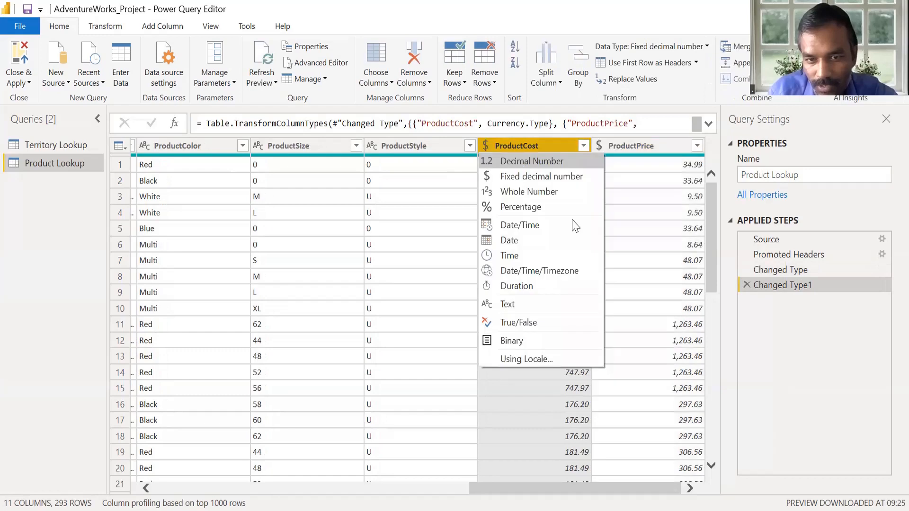
Compare the last two type-change steps of Product Lookup and rename the applied step Changed Type1 to Changed to Currency
click(515, 418)
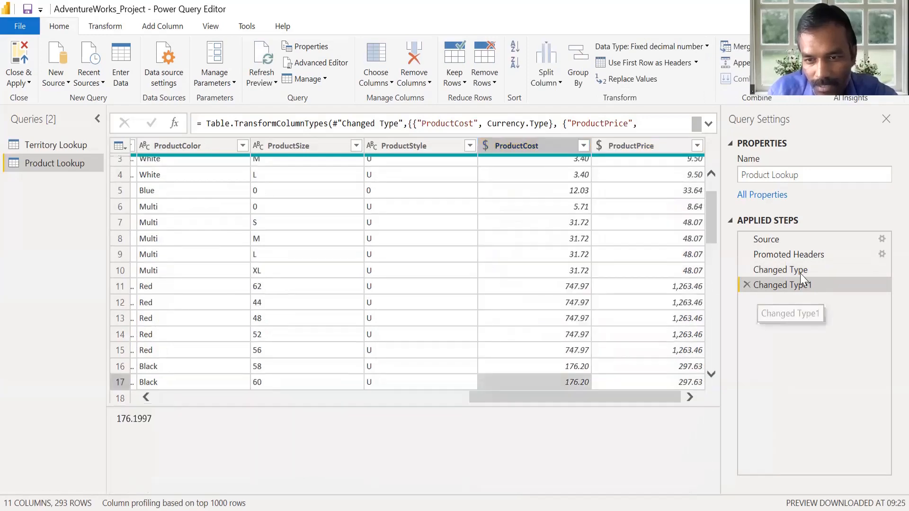
click(802, 271)
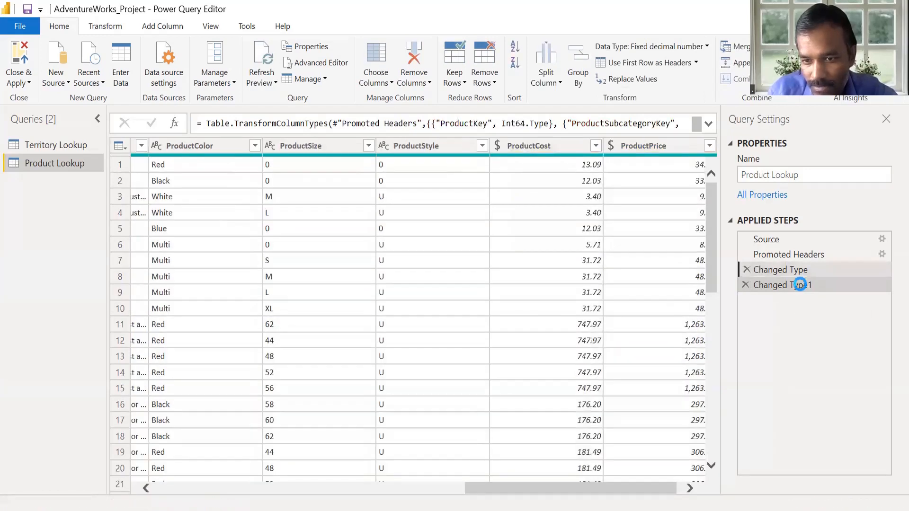
click(800, 285)
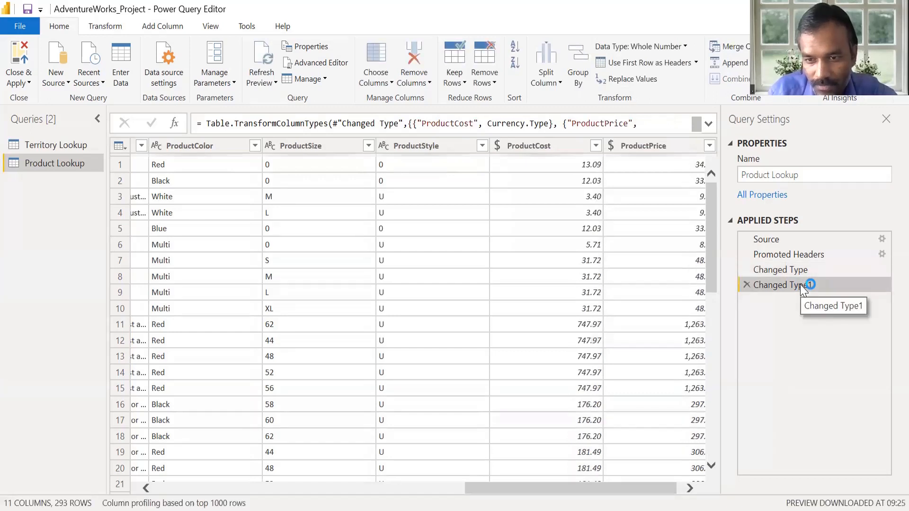
right_click(800, 285)
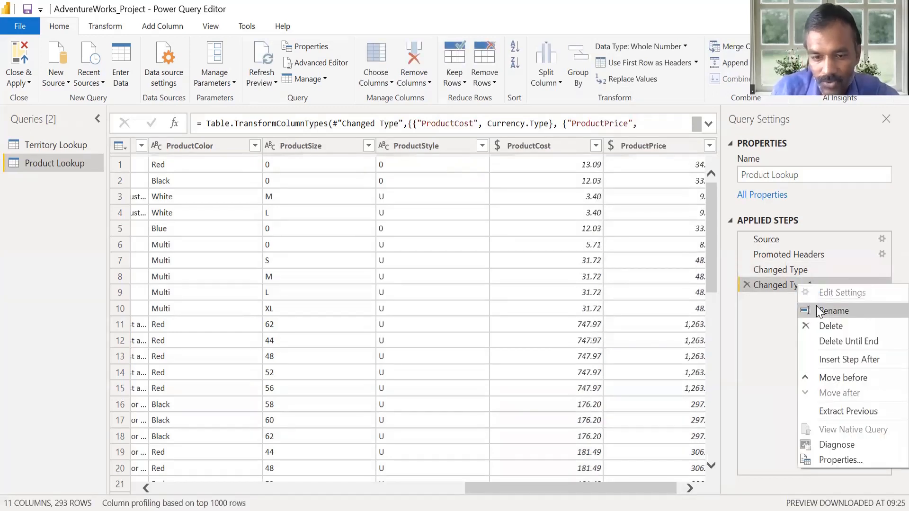
click(817, 312)
text(Changed )
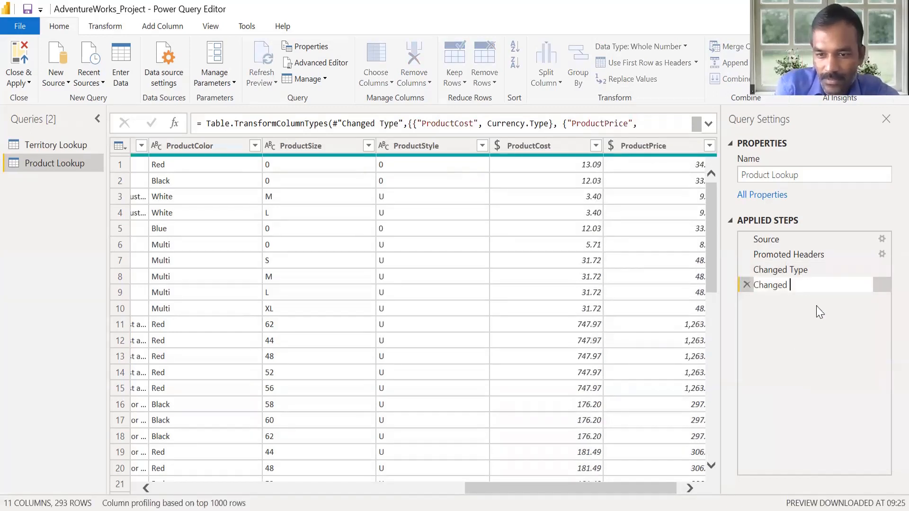
text(to Cur)
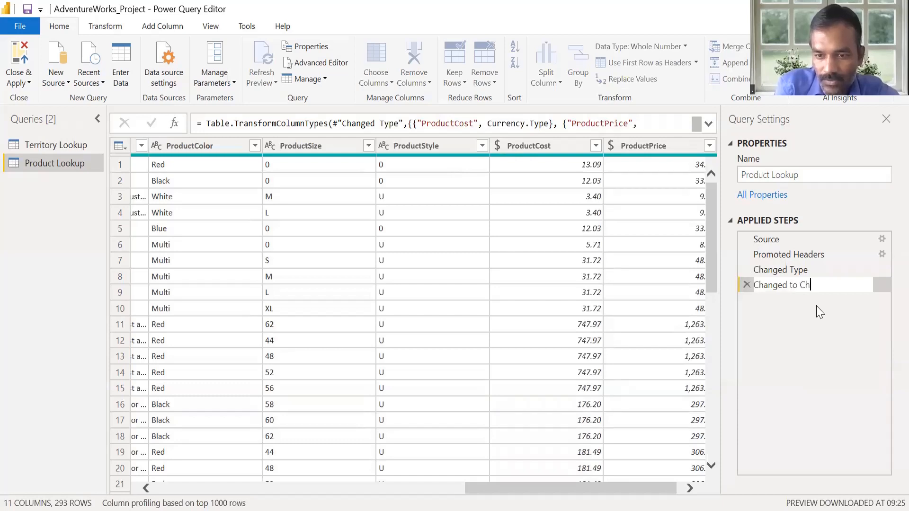
text(rency)
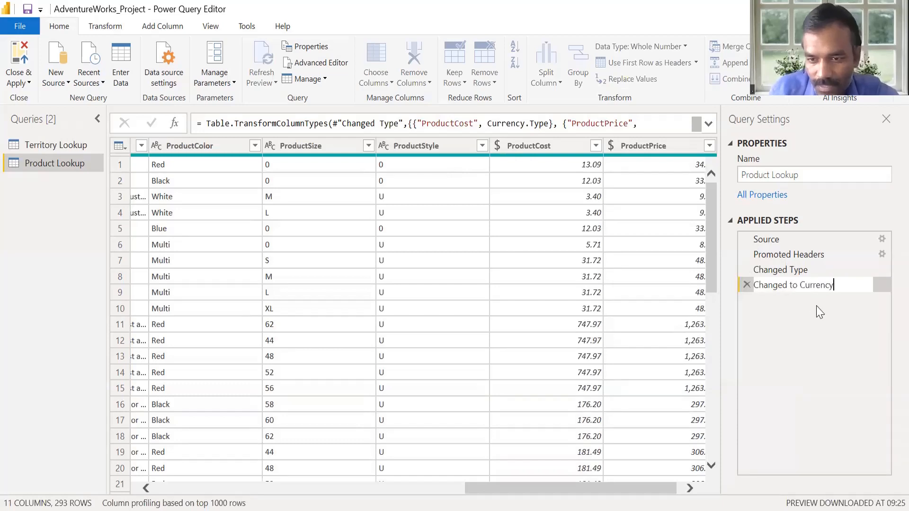
key(Return)
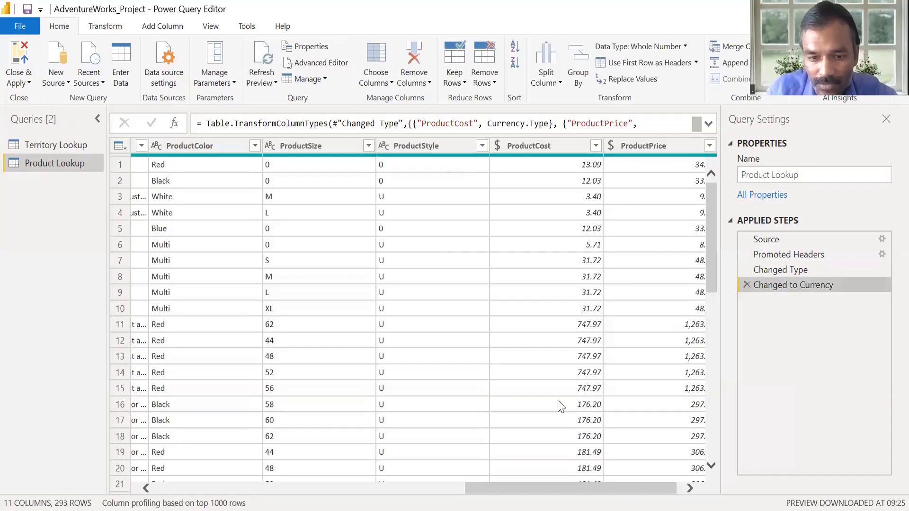
Look across the Product Lookup columns and examine the full list of distinct values in ProductSize without filtering it
drag(595, 485, 190, 485)
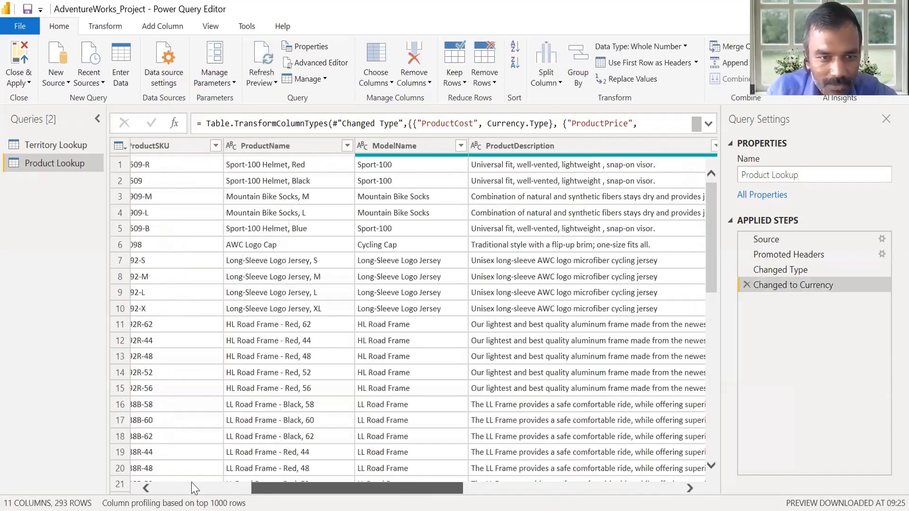
scroll(396, 477, right, 5)
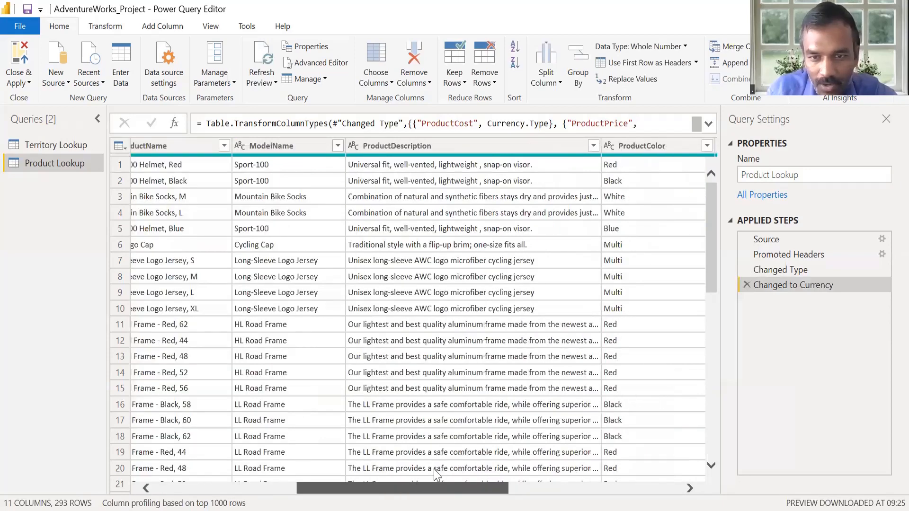
scroll(443, 470, right, 3)
scroll(515, 469, right, 2)
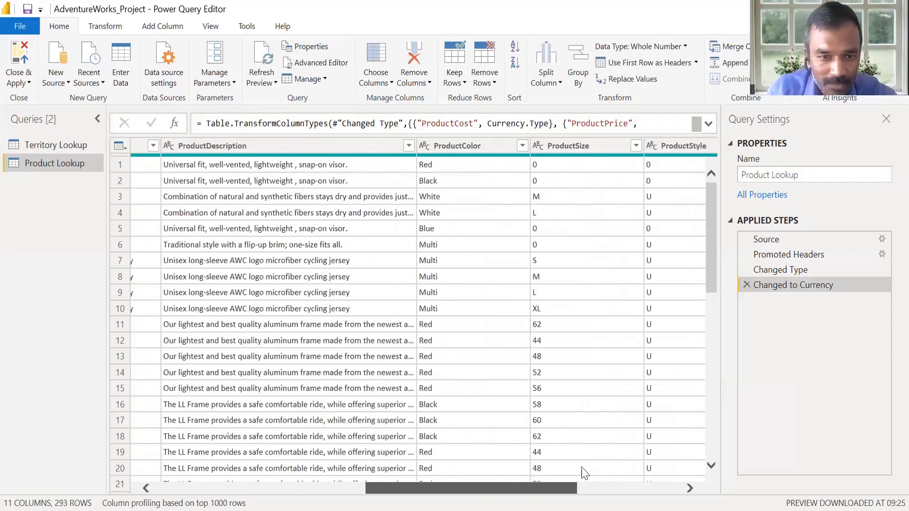
scroll(601, 473, right, 3)
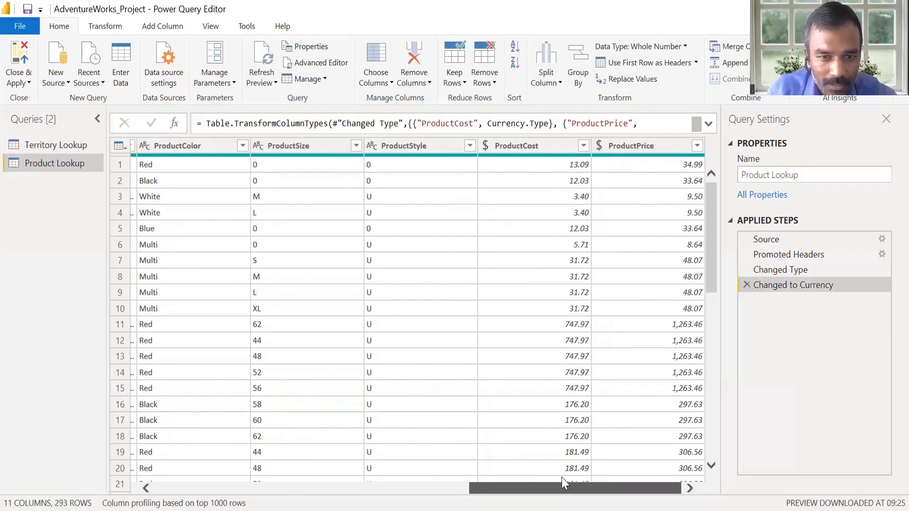
scroll(540, 480, left, 1)
scroll(407, 159, left, 1)
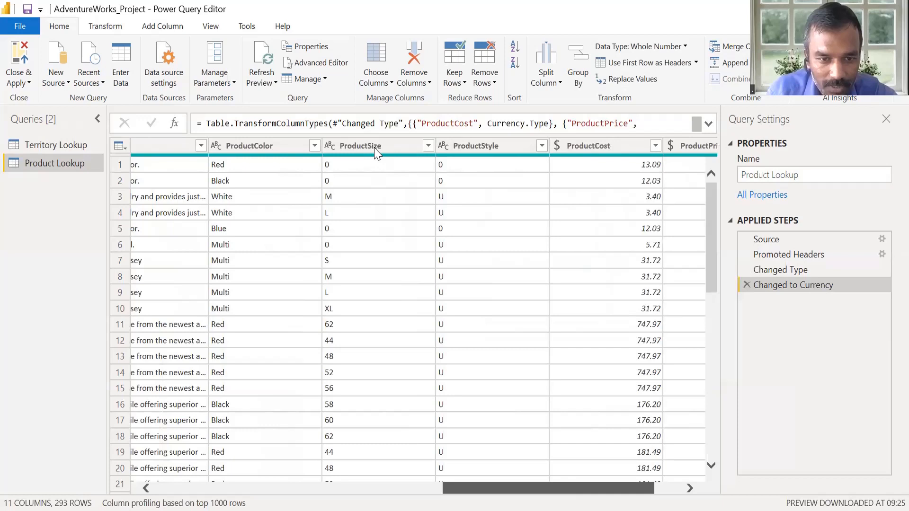
click(428, 146)
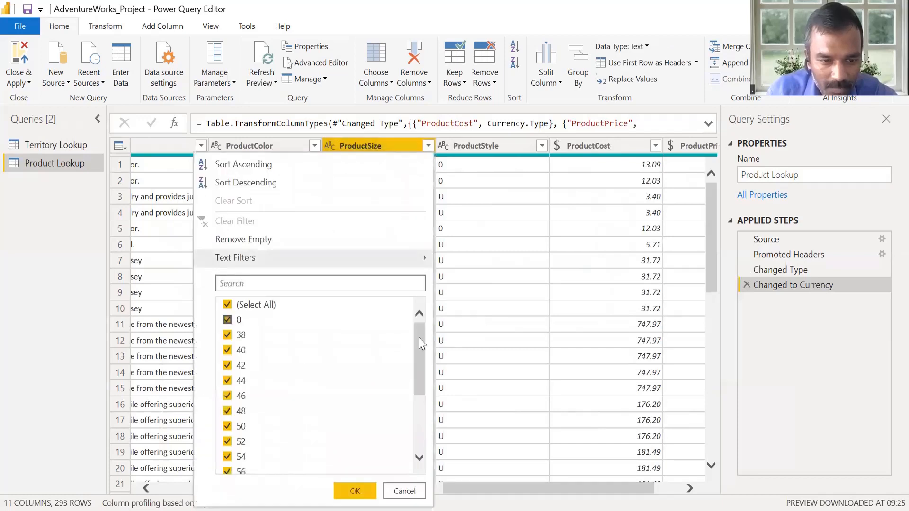
drag(419, 337, 414, 459)
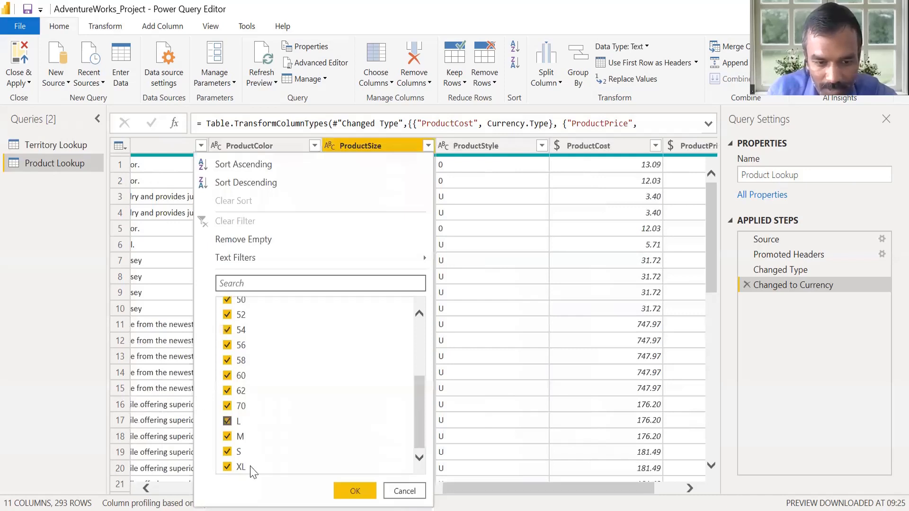
drag(416, 423, 416, 299)
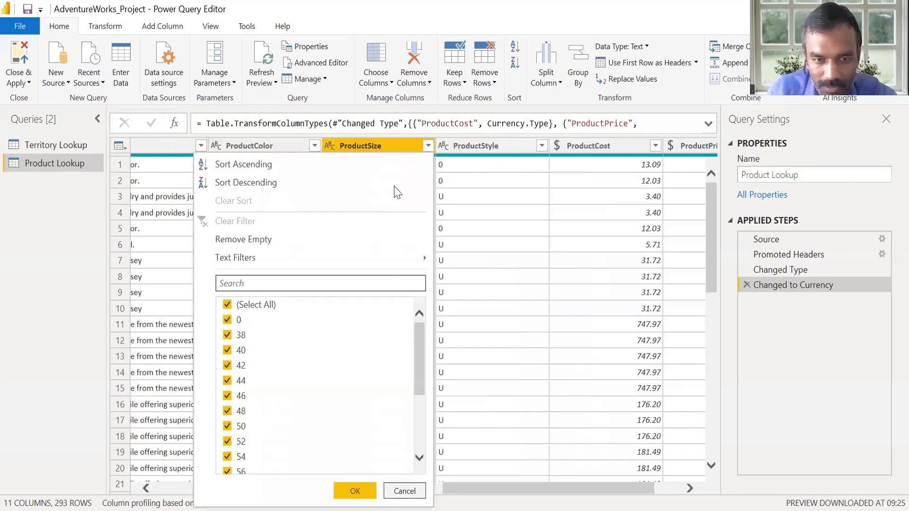
click(391, 150)
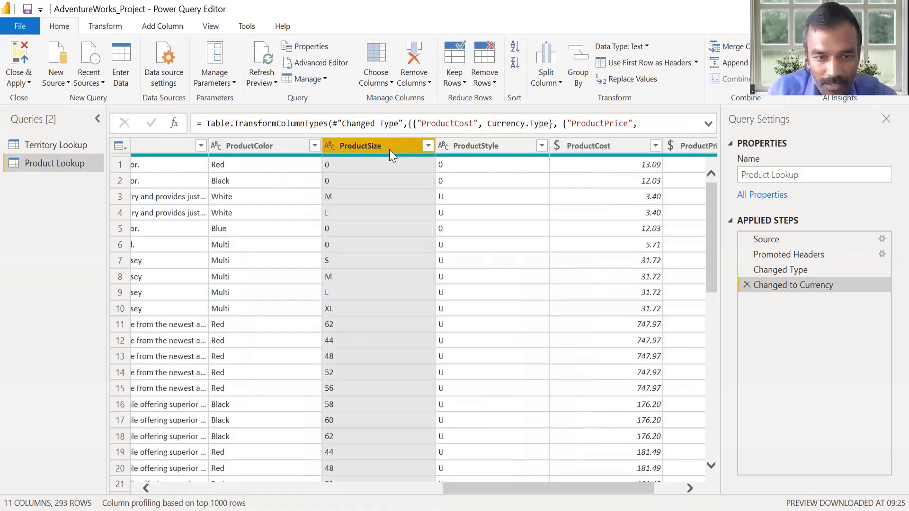
Remove the ProductSize column from Product Lookup, and review the table at the Changed to Currency and Changed Type steps
right_click(390, 150)
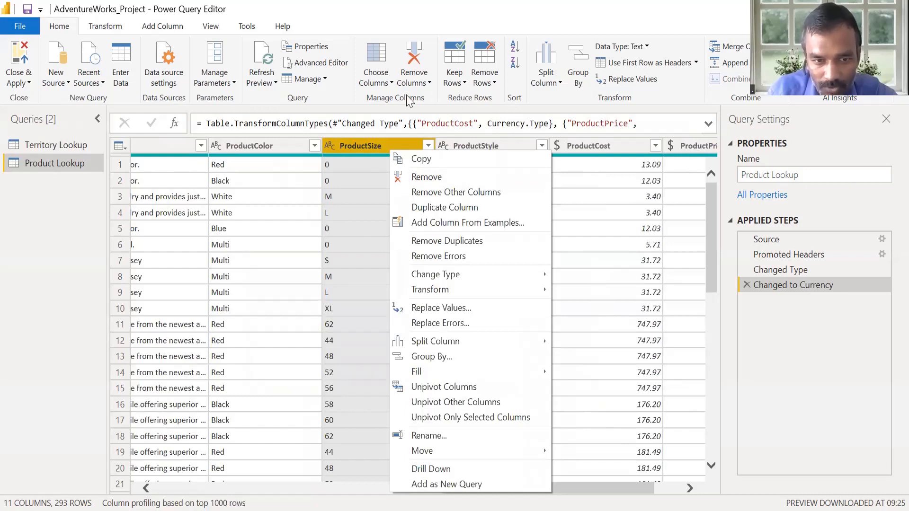
click(418, 210)
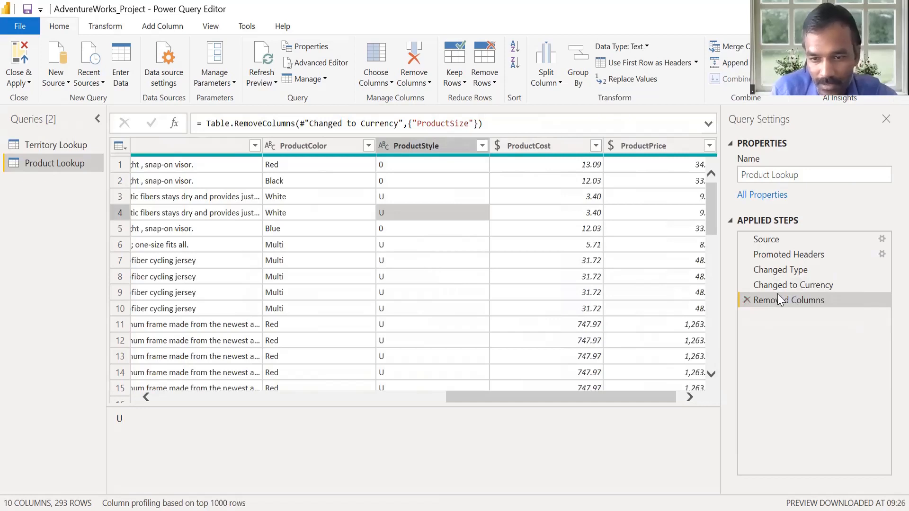
click(804, 287)
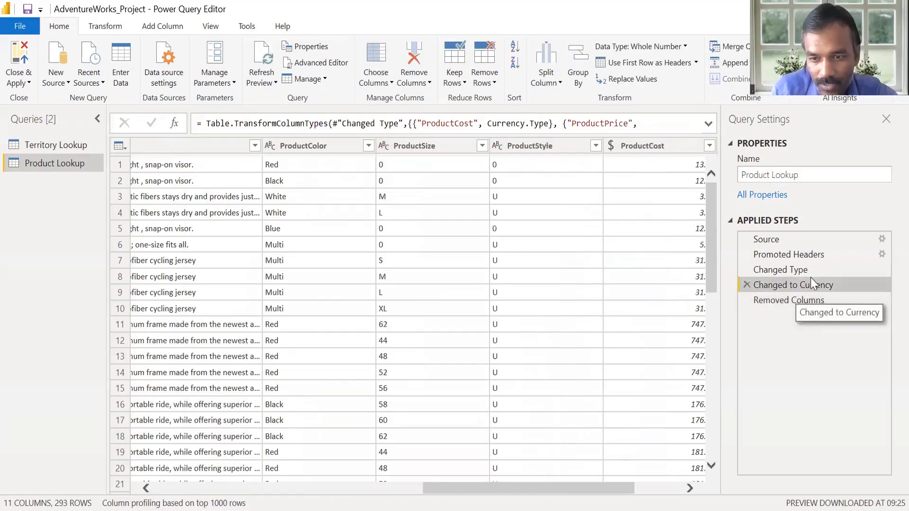
click(815, 270)
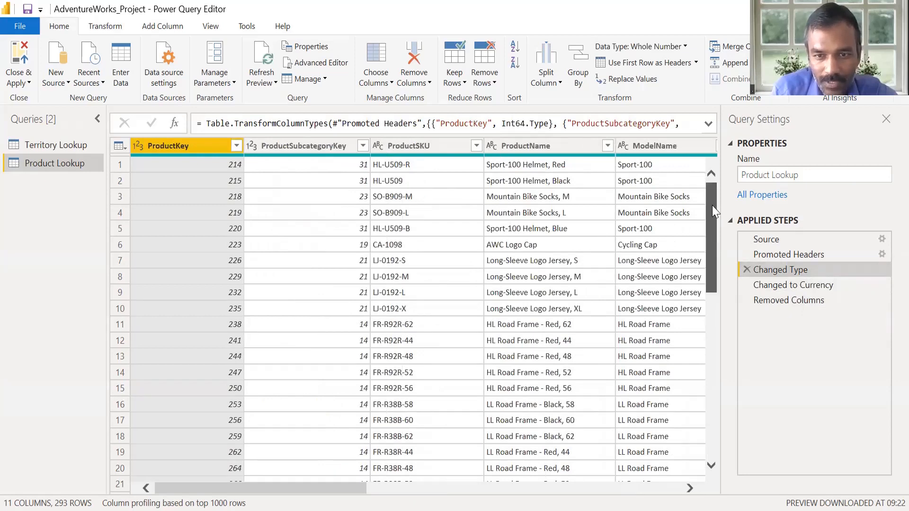
click(714, 357)
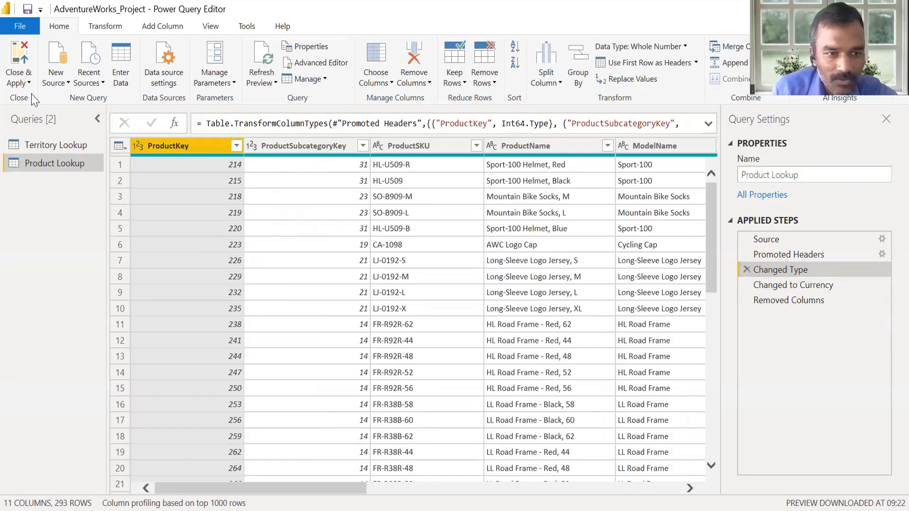
Close the query editor with the pending changes applied, and expand the Product Lookup and Territory Lookup field lists
click(19, 83)
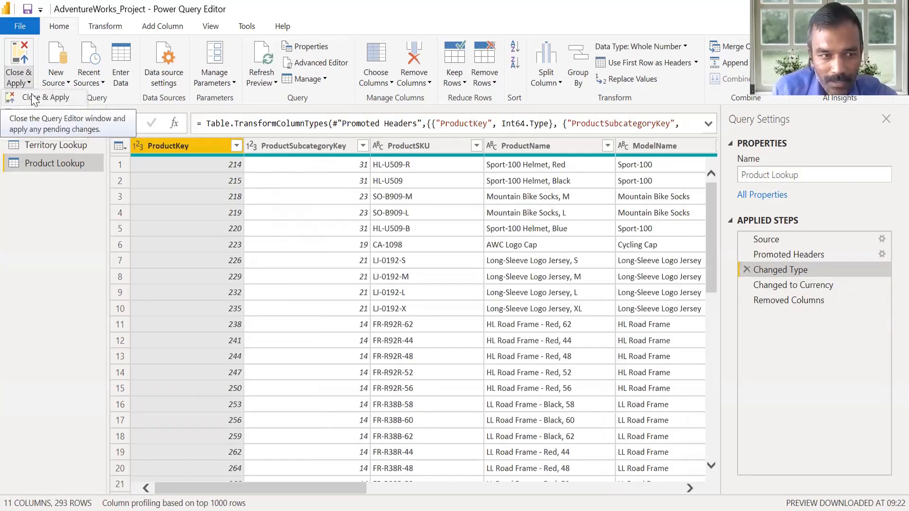
click(32, 98)
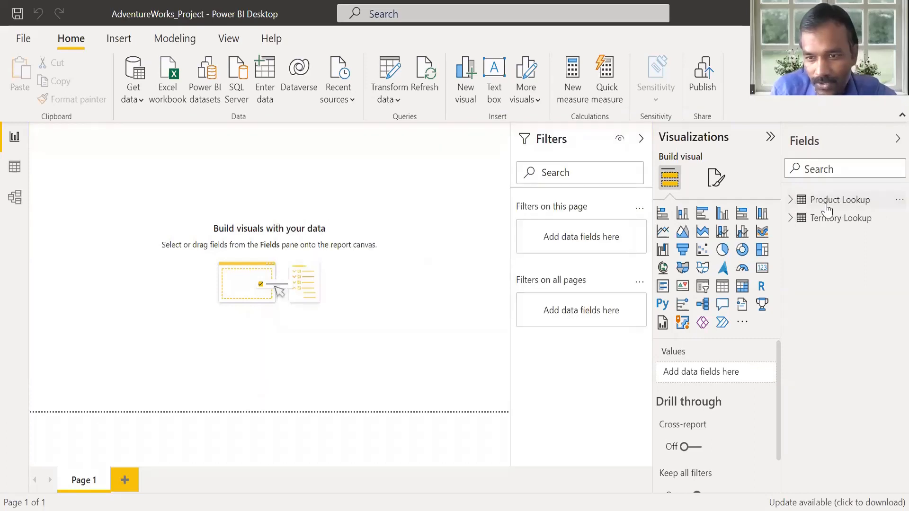
click(793, 200)
click(788, 402)
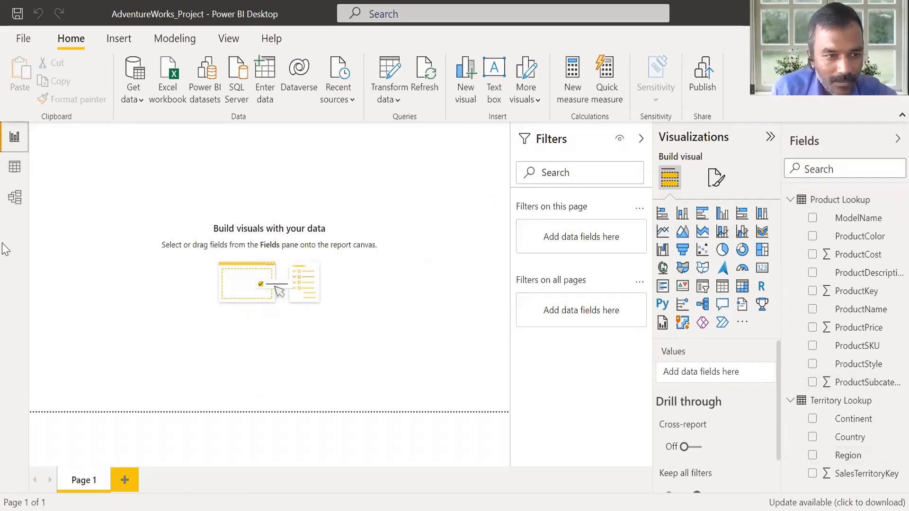
Examine the loaded rows of Product Lookup, including ProductCost and ProductPrice, and those of Territory Lookup in the data view
click(15, 167)
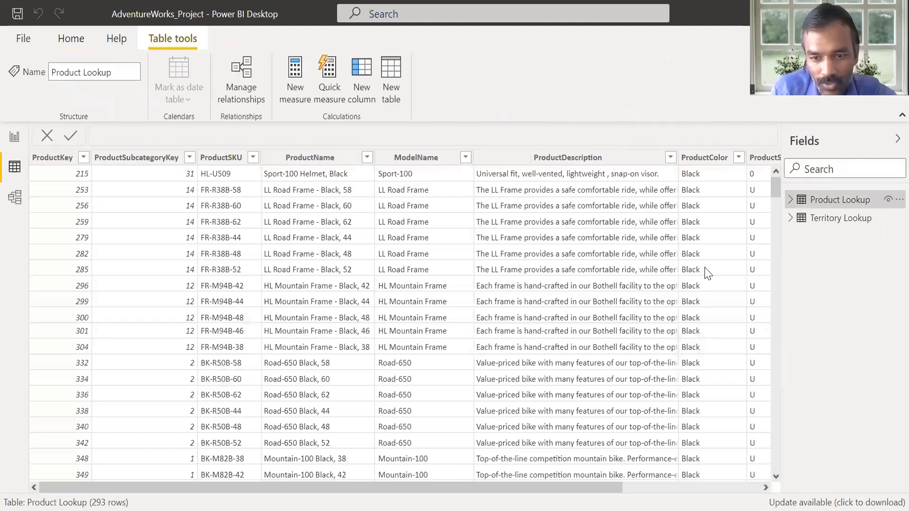
scroll(689, 372, right, 5)
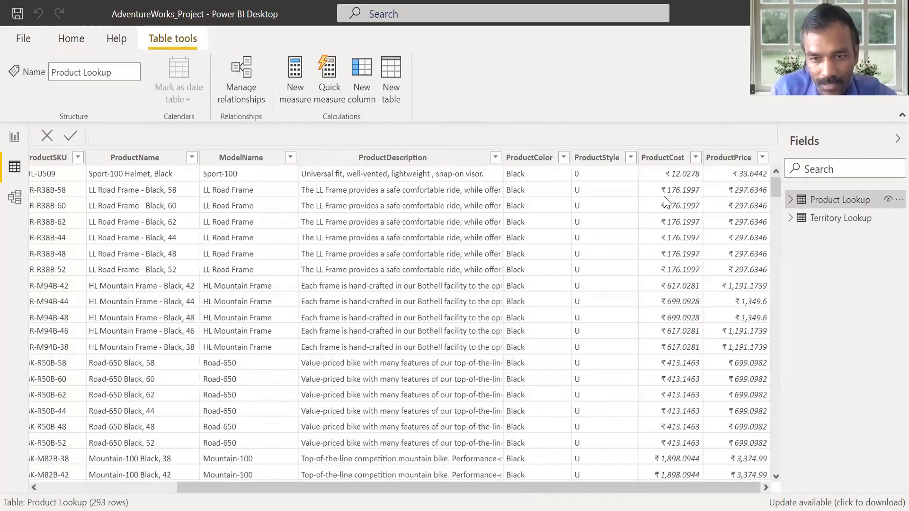
click(852, 219)
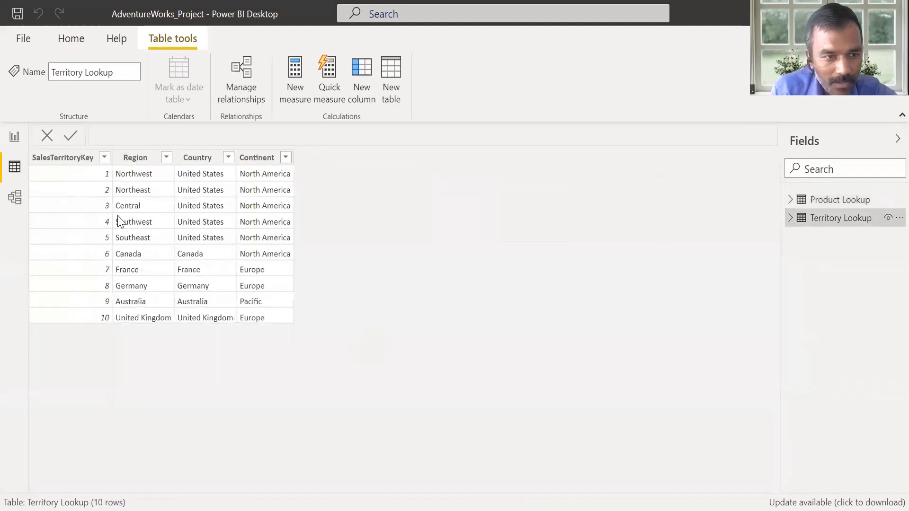
In the model view, move the Product Lookup table card closer to the Territory Lookup card
click(14, 200)
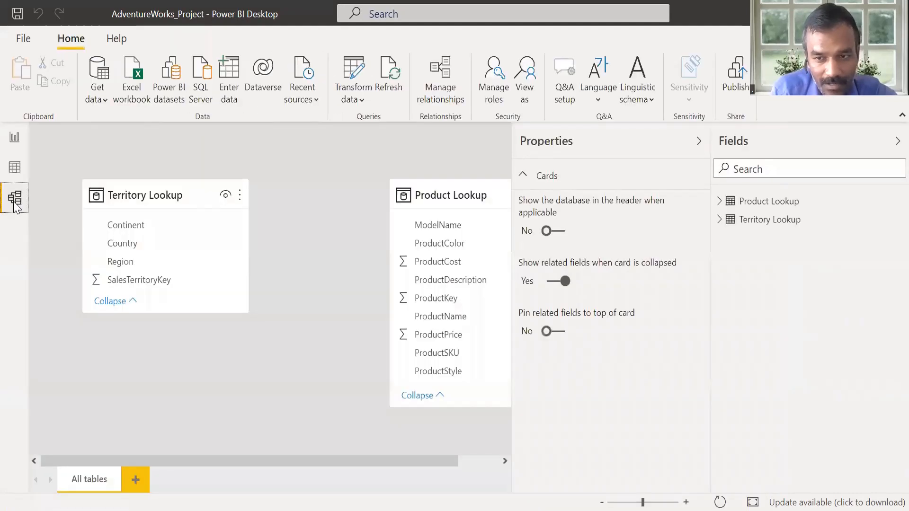
drag(431, 194, 190, 197)
click(190, 197)
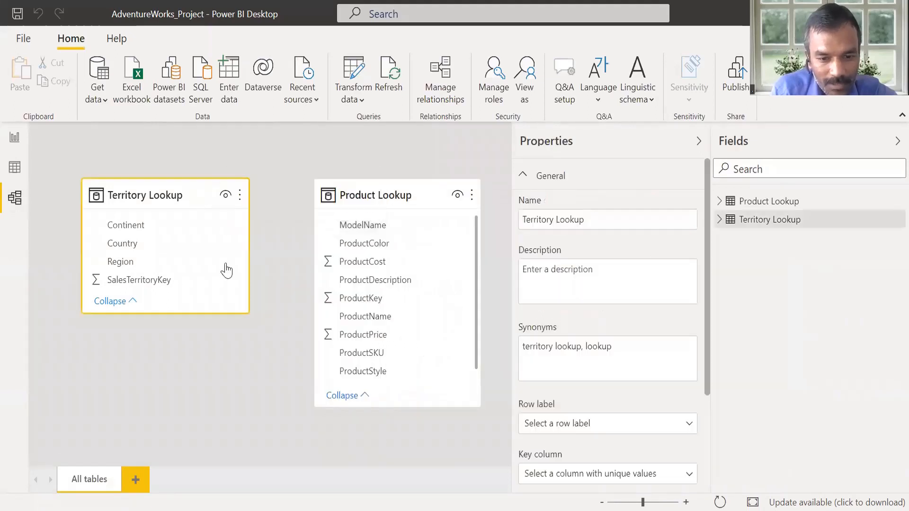
drag(351, 297, 272, 202)
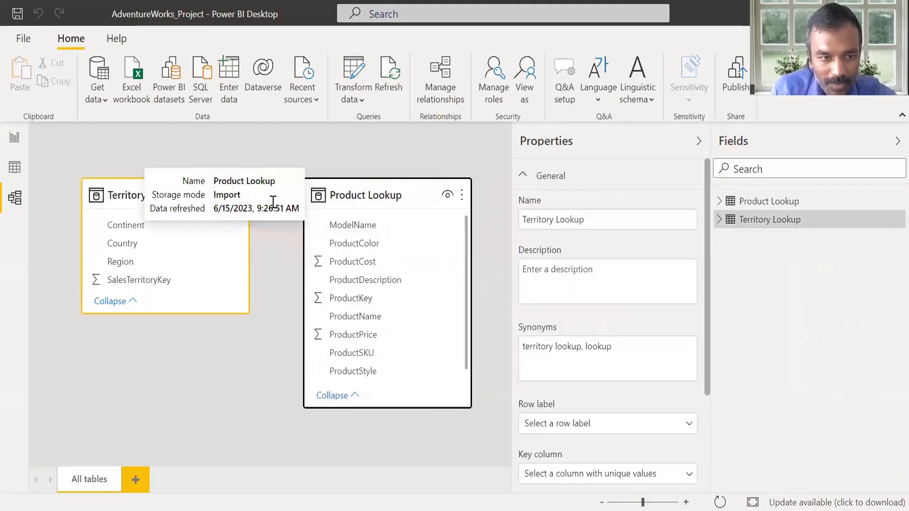
click(223, 376)
drag(192, 193, 157, 190)
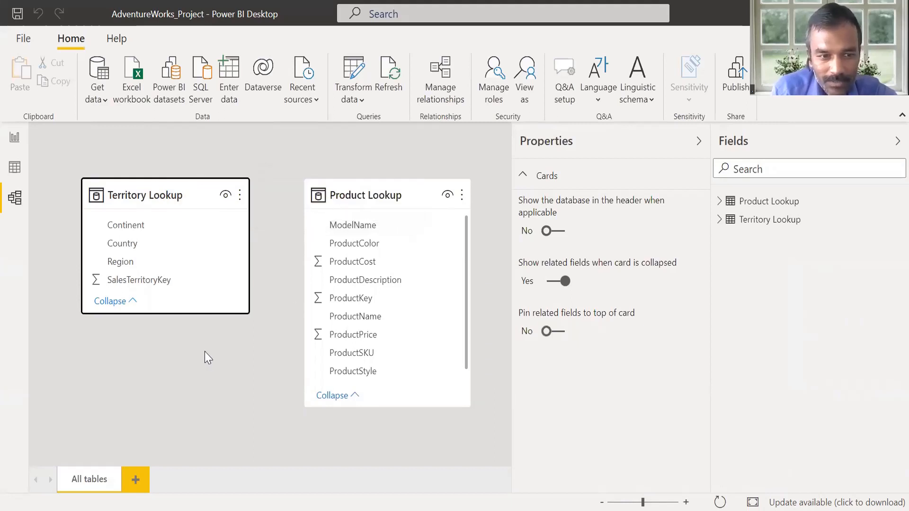
Check the Territory Lookup table's data once more and return to the report canvas
click(15, 169)
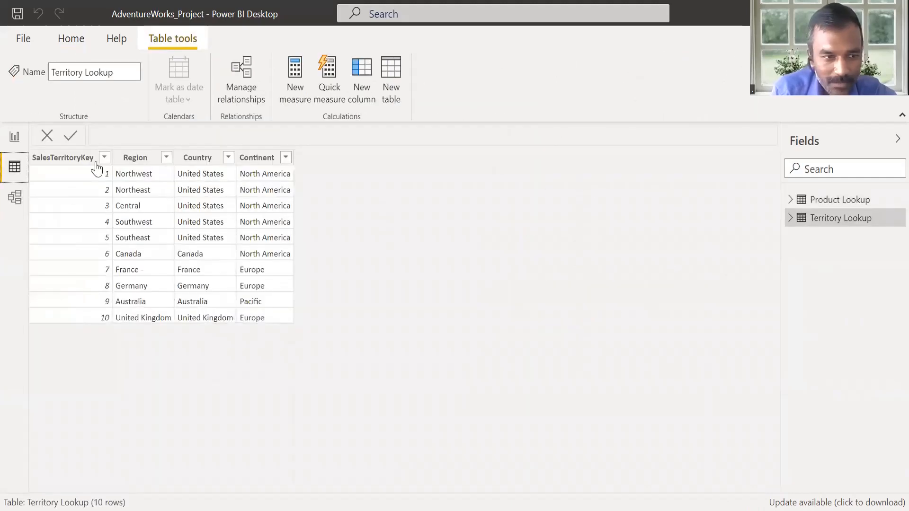
click(17, 142)
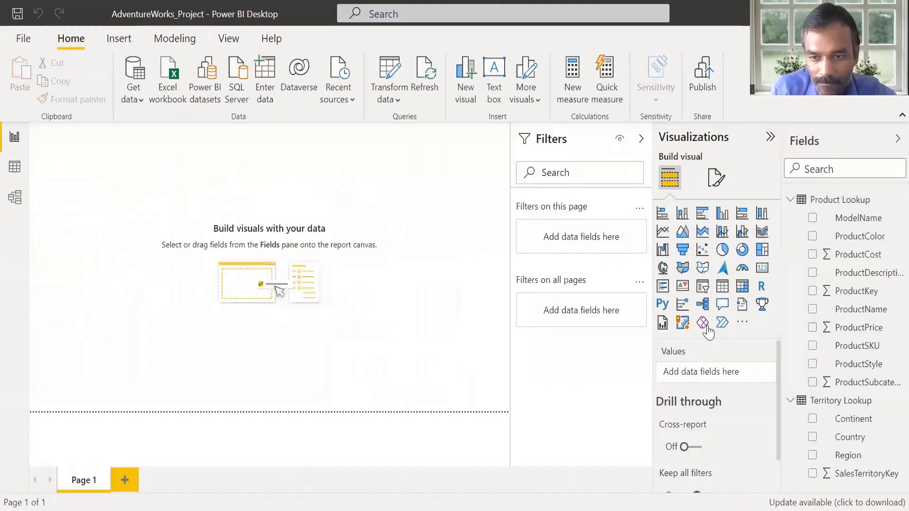